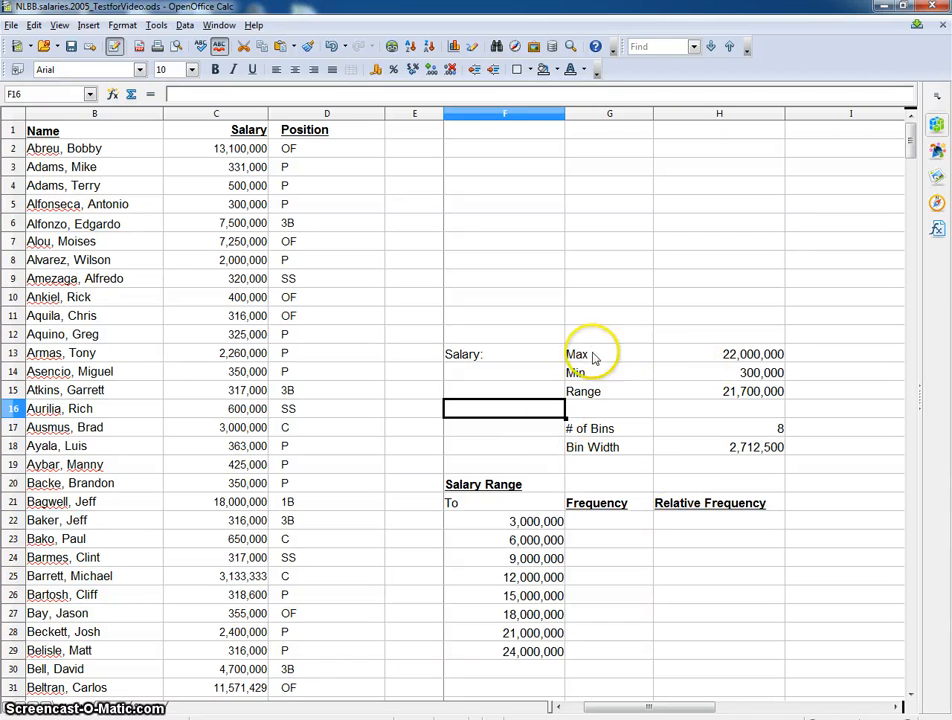
# Step: Examine the Max salary formula in H13 and the salary data range it refers to
pyautogui.click(600, 356)
pyautogui.click(752, 356)
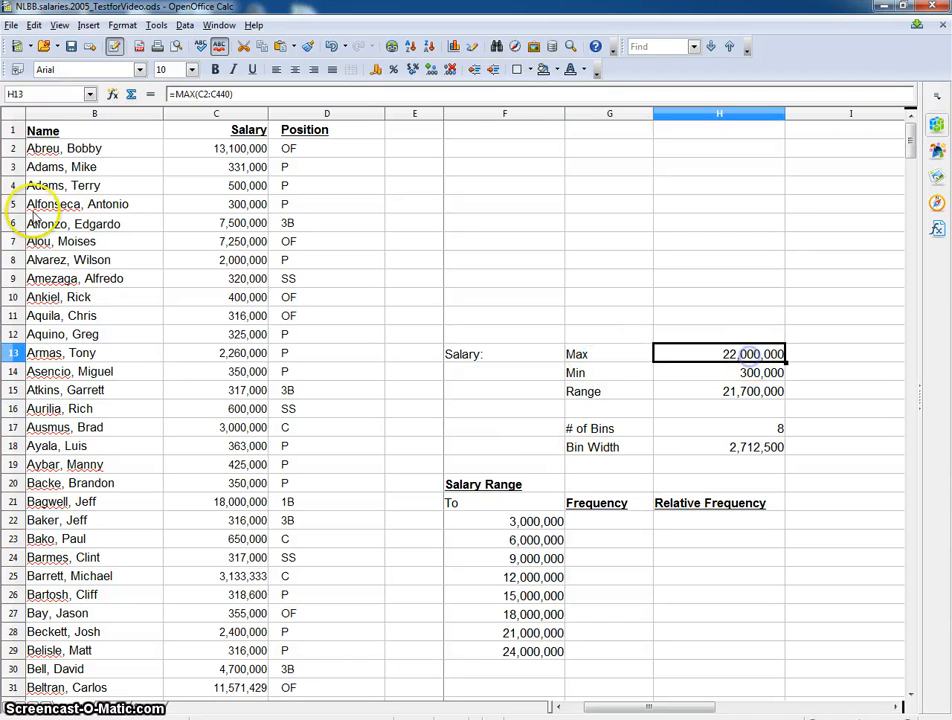
pyautogui.click(268, 94)
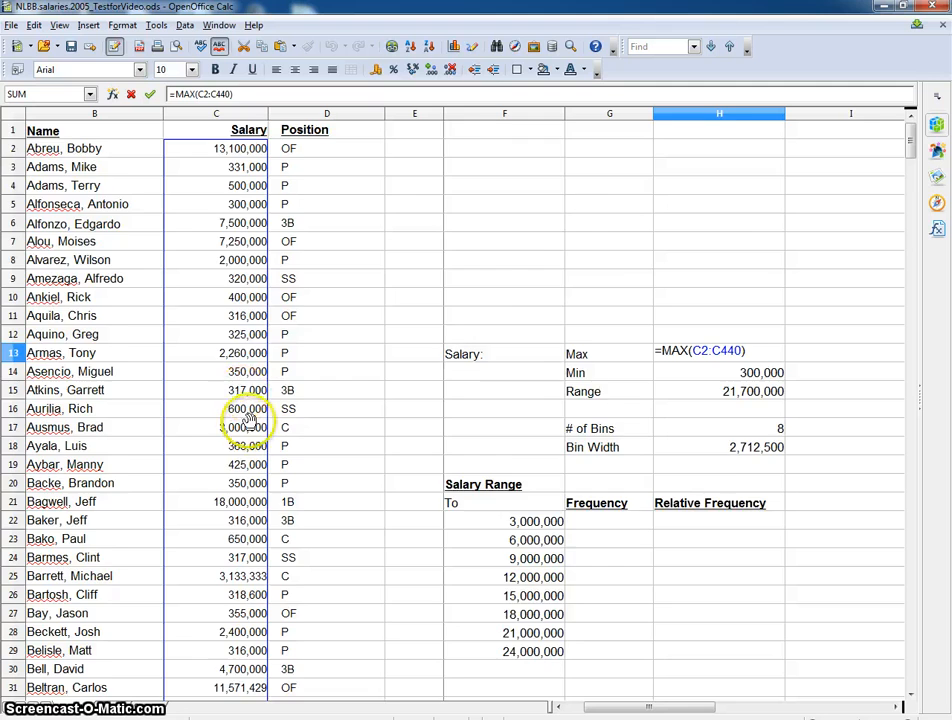
pyautogui.scroll(-4, 237, 490)
pyautogui.scroll(-20, 237, 490)
pyautogui.scroll(20, 237, 490)
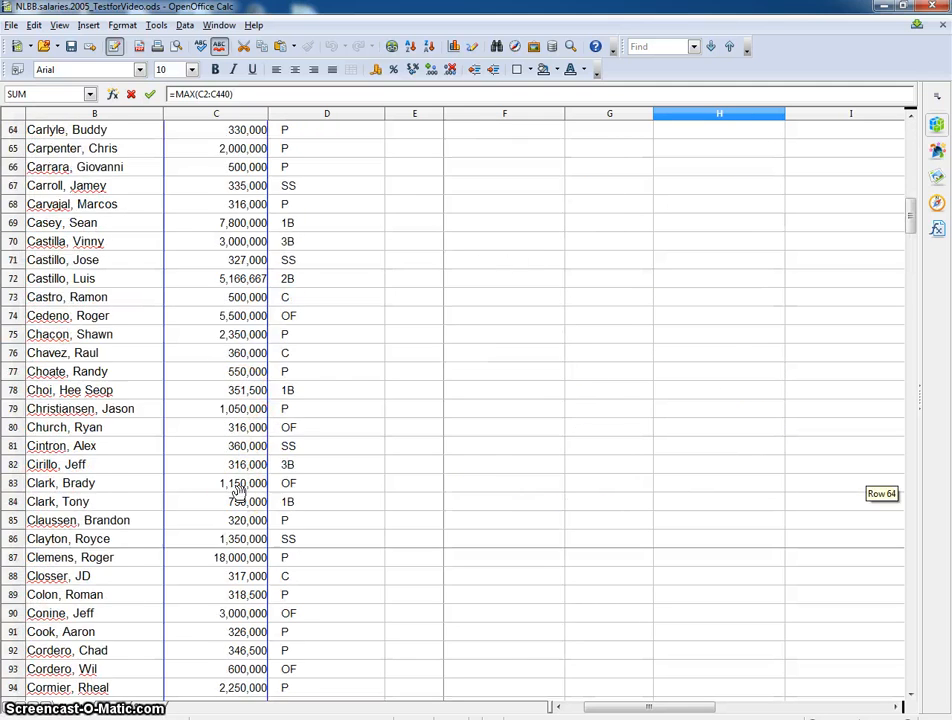
pyautogui.scroll(6, 240, 490)
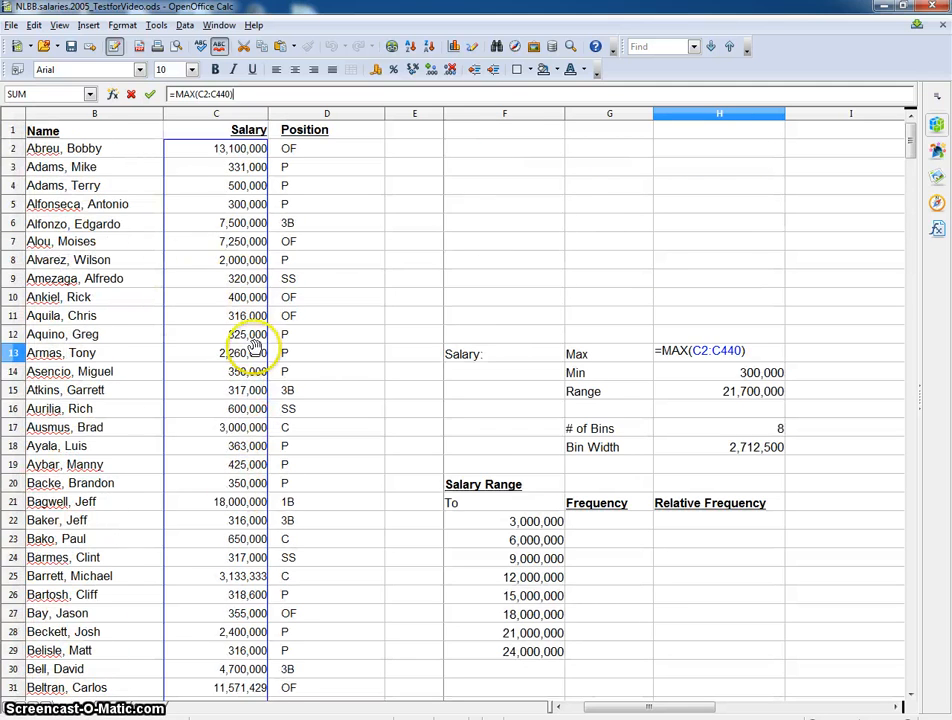
pyautogui.click(768, 349)
pyautogui.press('Return')
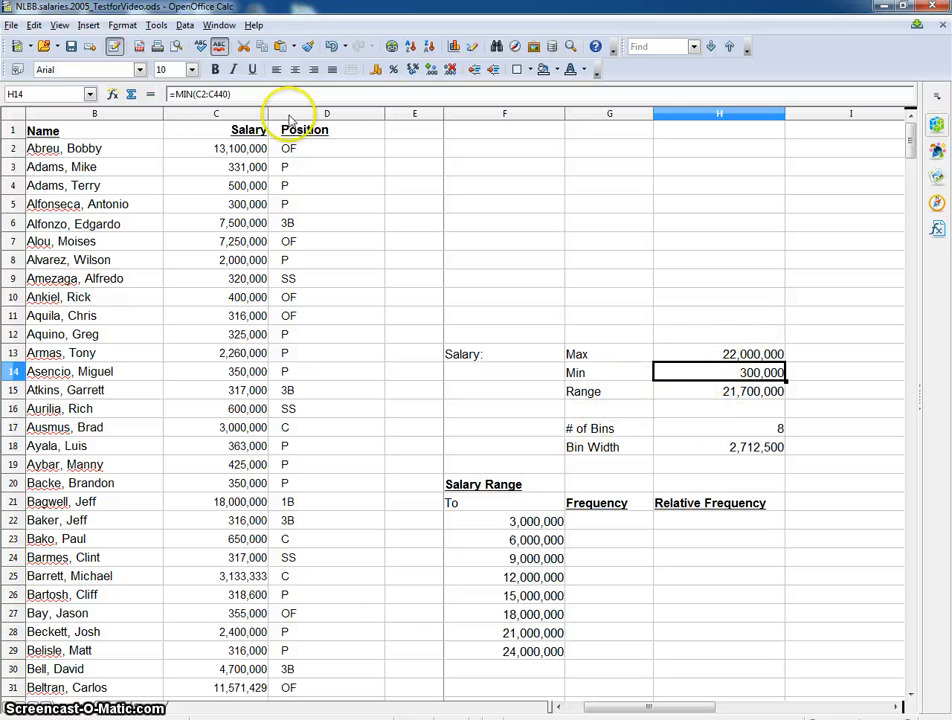
# Step: Examine the formulas behind the Min and Range values in H14 and H15
pyautogui.click(255, 94)
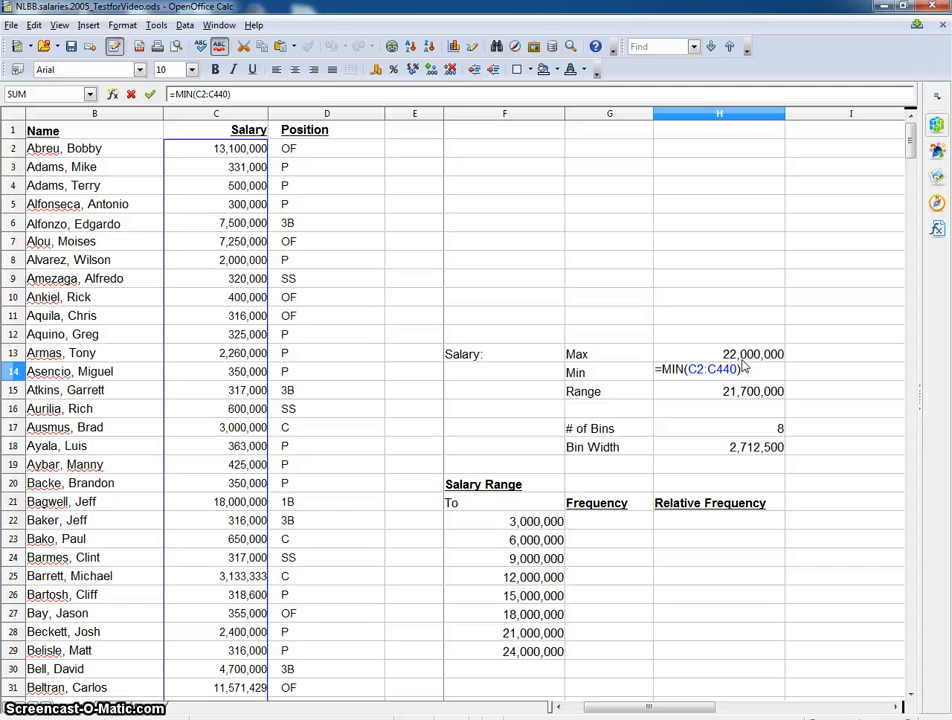
pyautogui.press('Return')
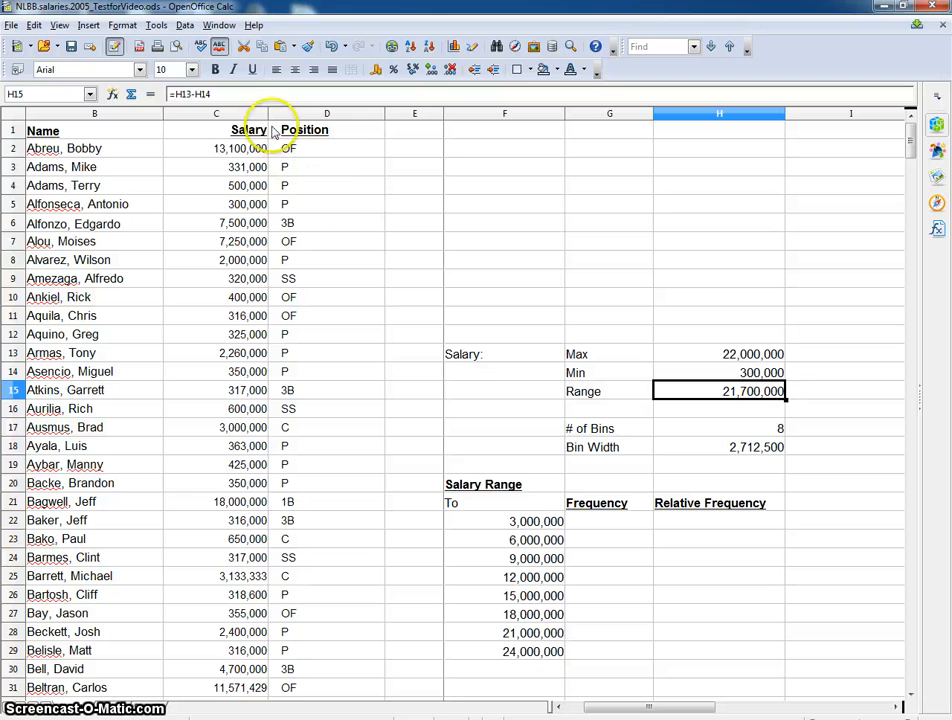
pyautogui.click(218, 94)
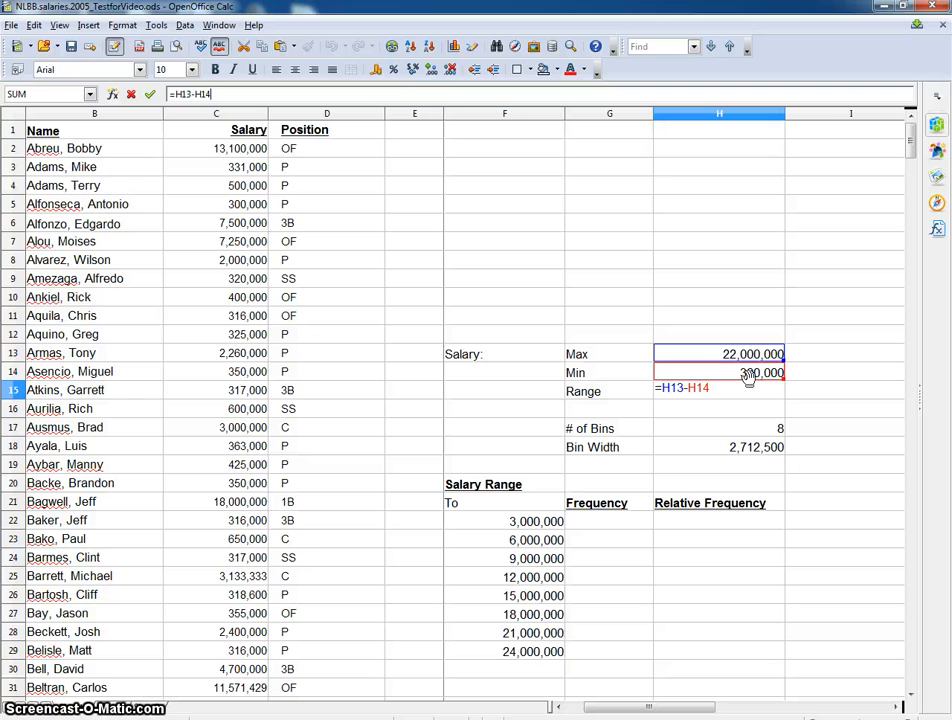
pyautogui.press('Return')
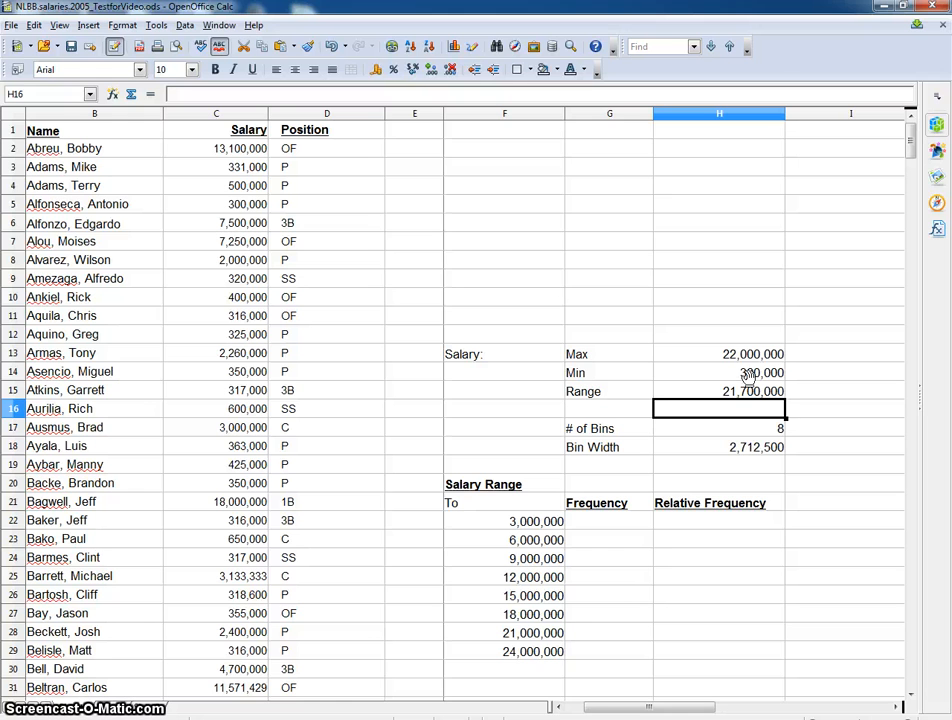
# Step: Examine the number of bins in H17 and the Bin Width formula in H18
pyautogui.press('Down')
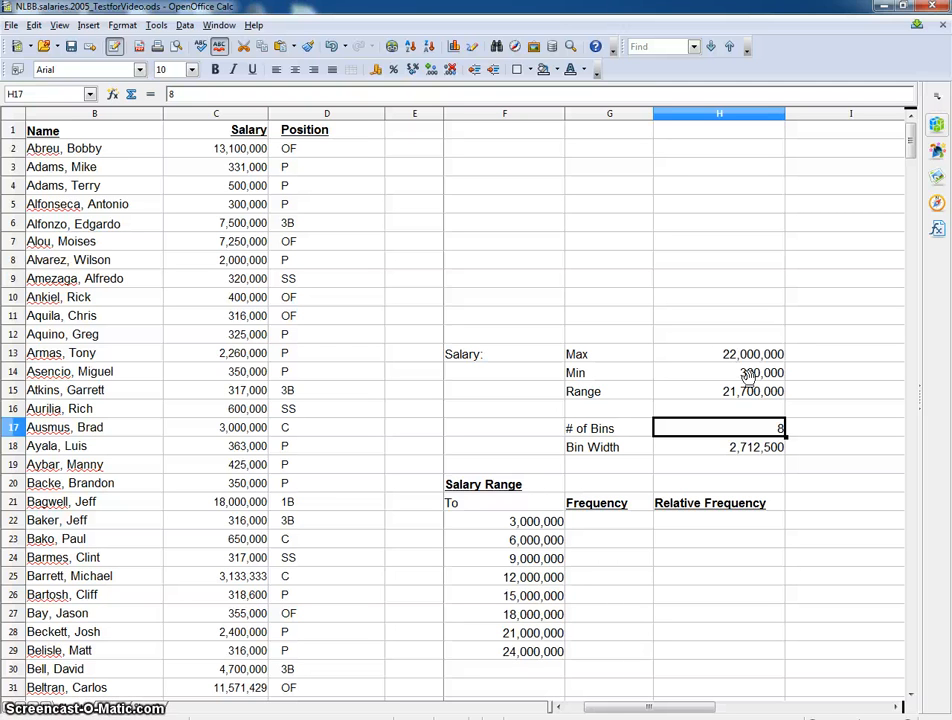
pyautogui.press('Down')
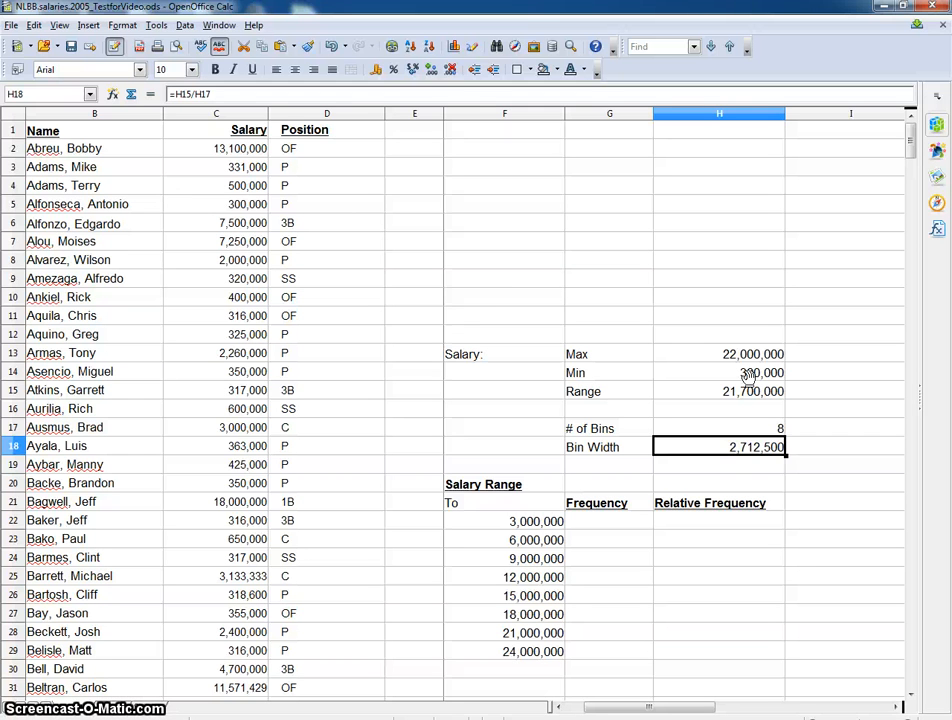
pyautogui.press('Up')
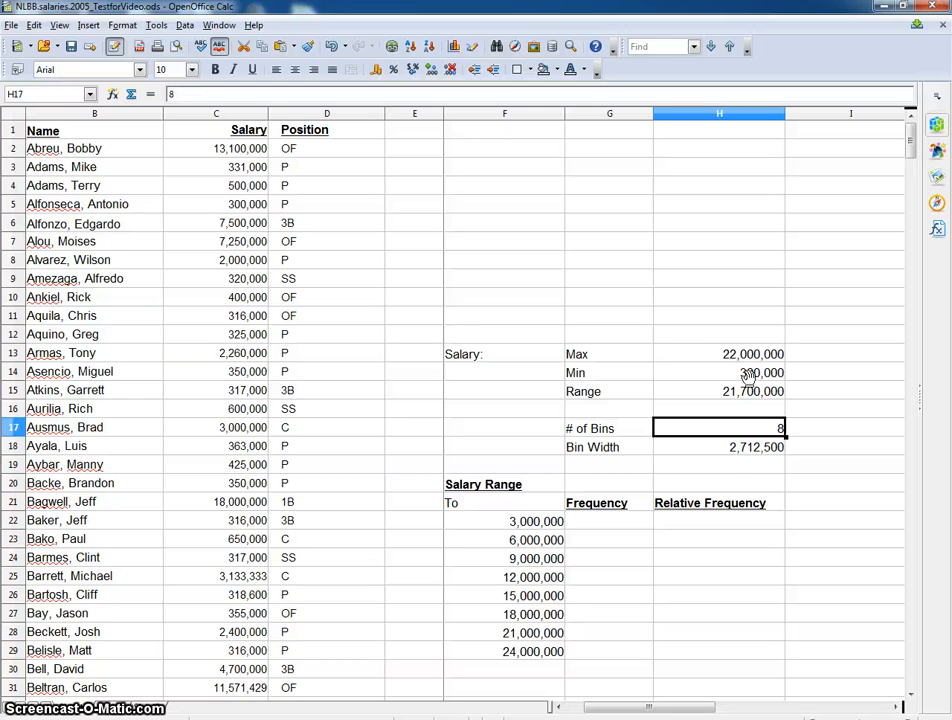
pyautogui.press('Down')
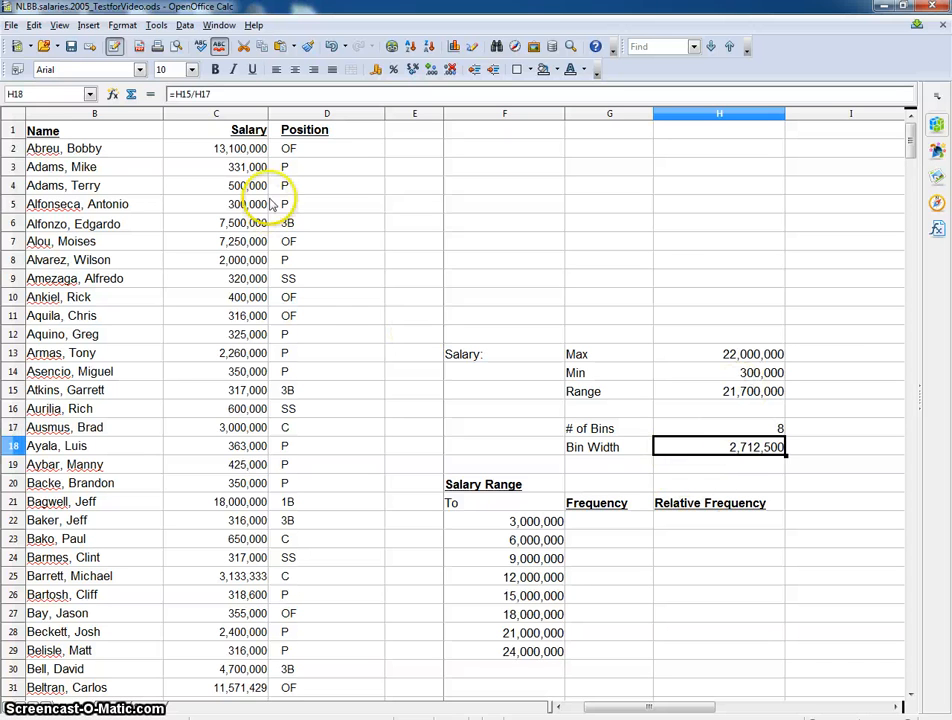
pyautogui.click(228, 93)
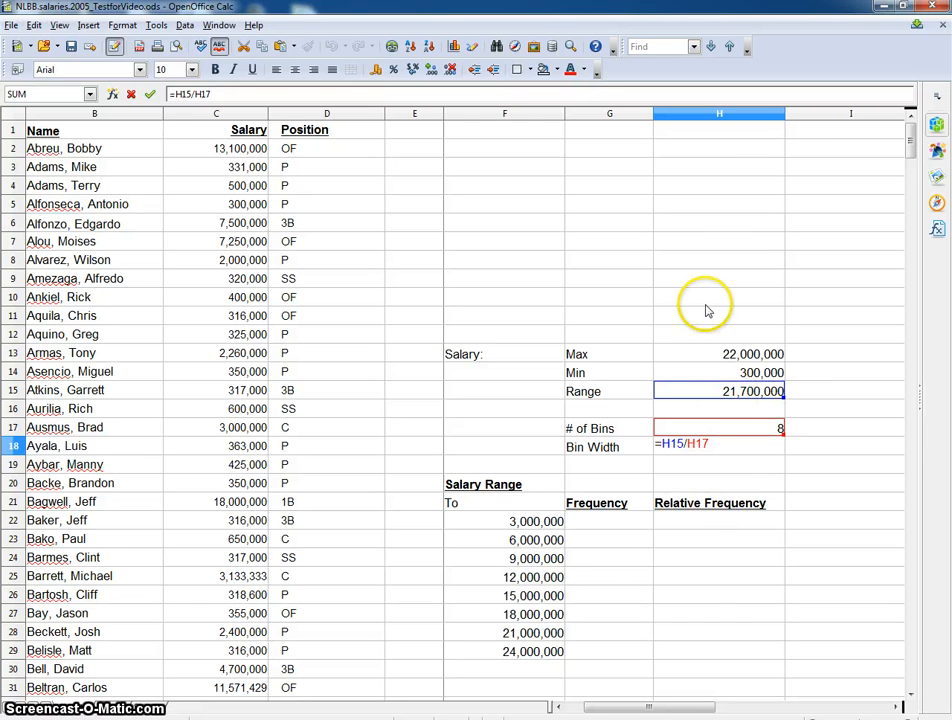
pyautogui.press('Return')
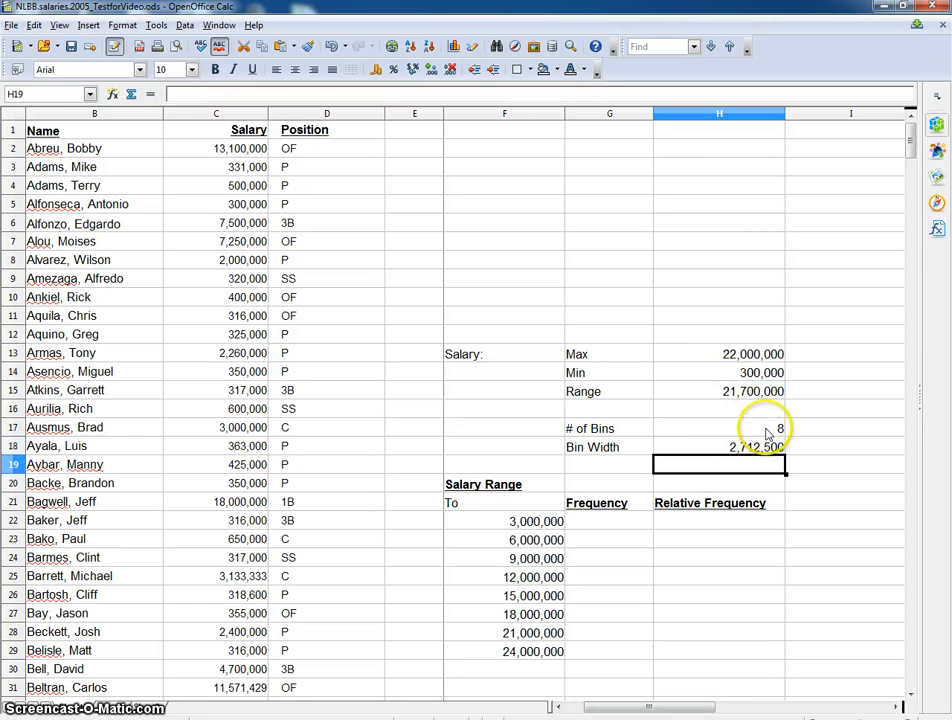
# Step: Try 5, 6 and 7 as the number of bins in H17, and finish with 8
pyautogui.click(777, 429)
pyautogui.write('5')
pyautogui.press('Return')
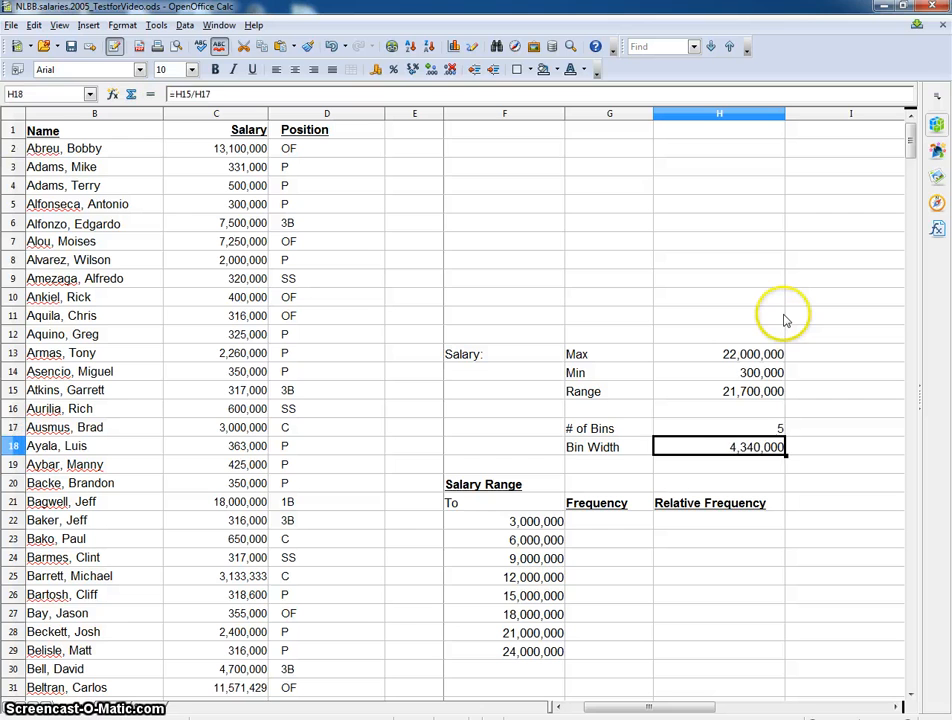
pyautogui.press('Up')
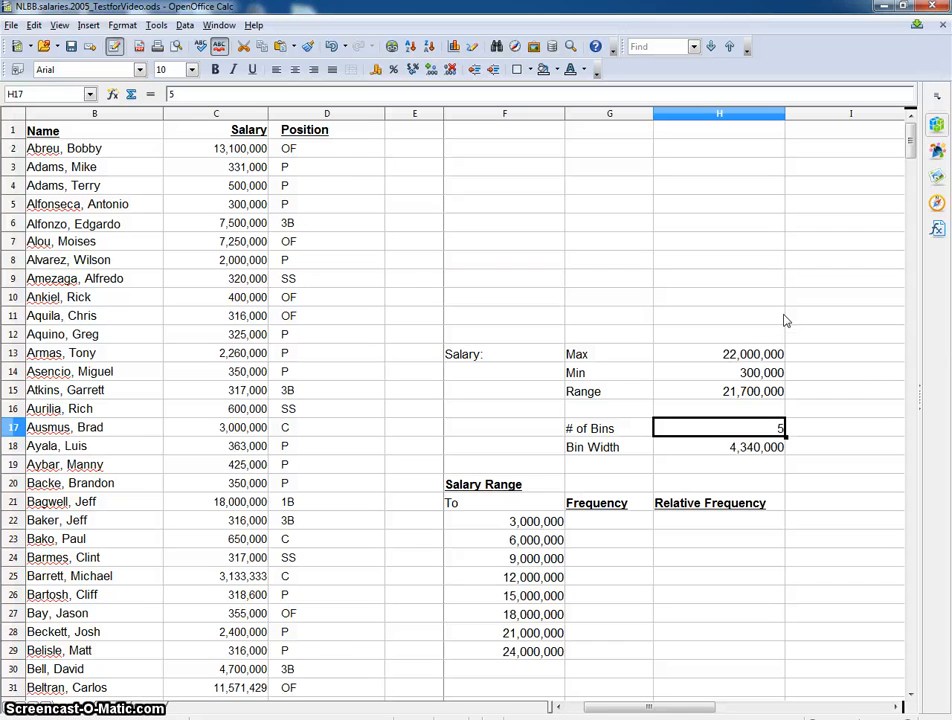
pyautogui.write('6')
pyautogui.press('Return')
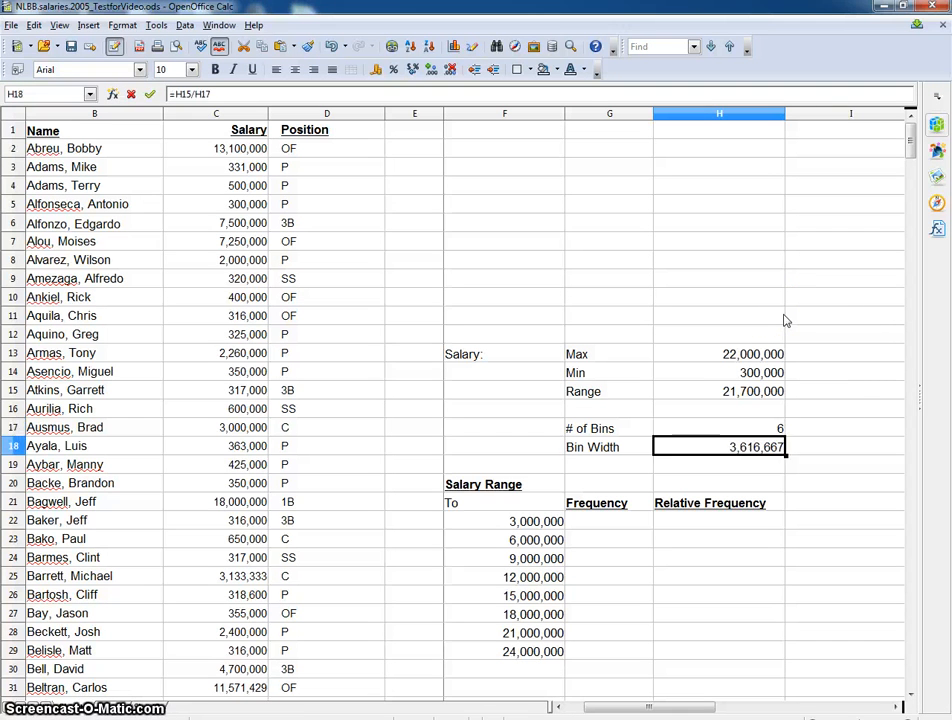
pyautogui.press('Up')
pyautogui.write('7')
pyautogui.press('Return')
pyautogui.press('Up')
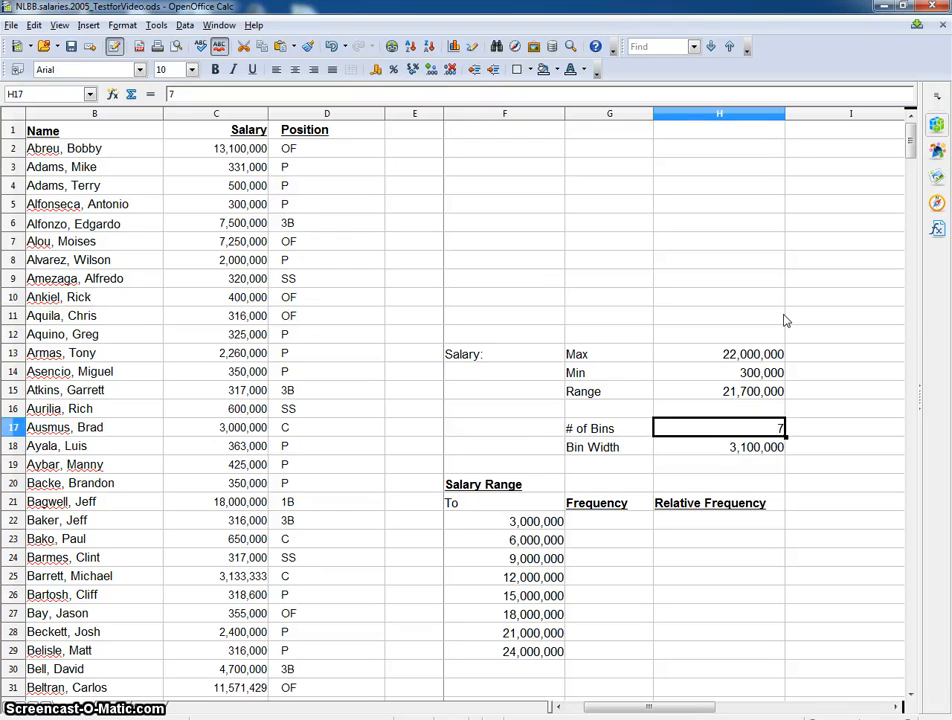
pyautogui.write('8')
pyautogui.press('Return')
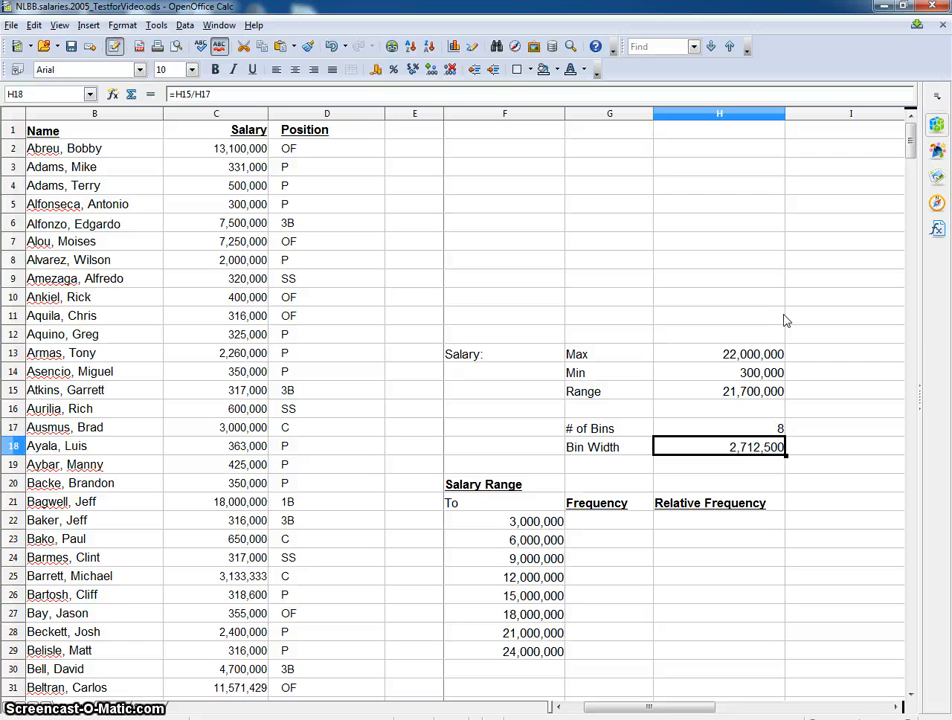
pyautogui.click(812, 451)
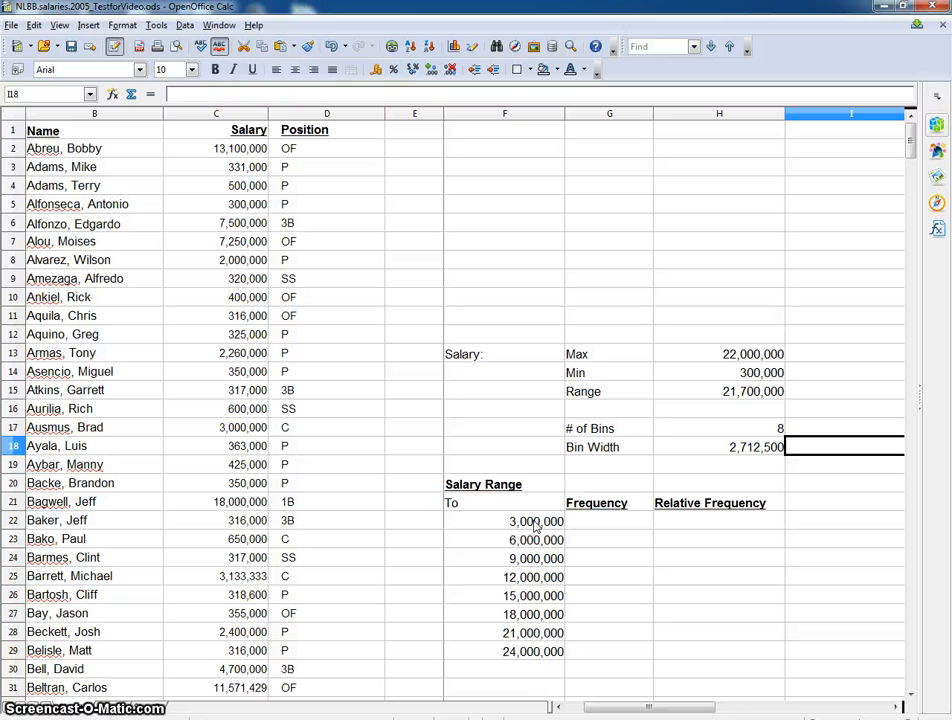
# Step: Open the Function Wizard for the first Frequency cell, G22, beside the 3,000,000 salary limit
pyautogui.scroll(-4, 536, 527)
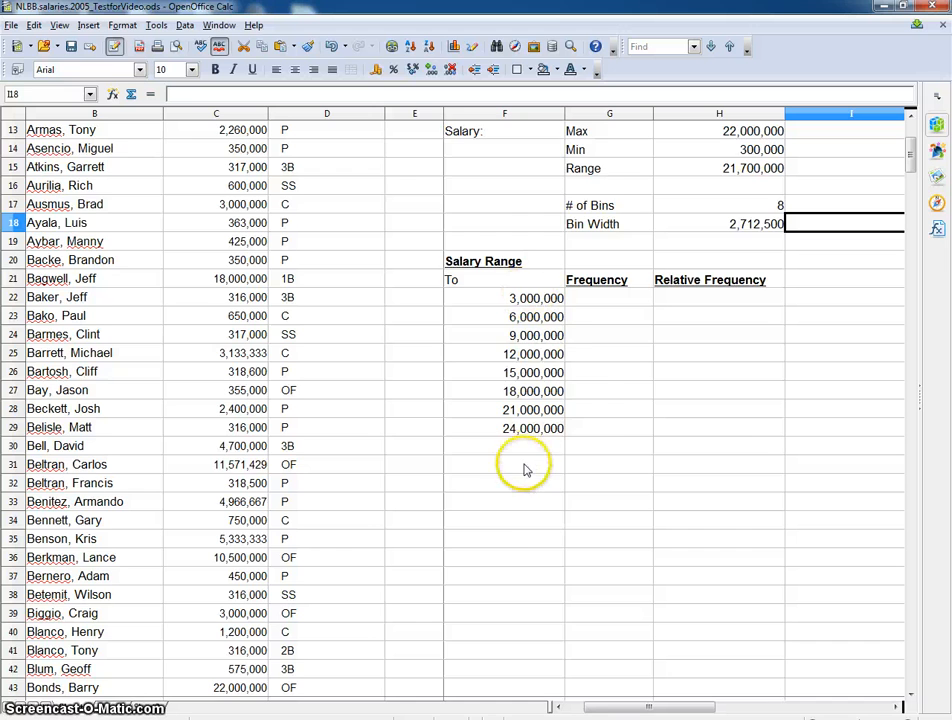
pyautogui.scroll(3, 527, 467)
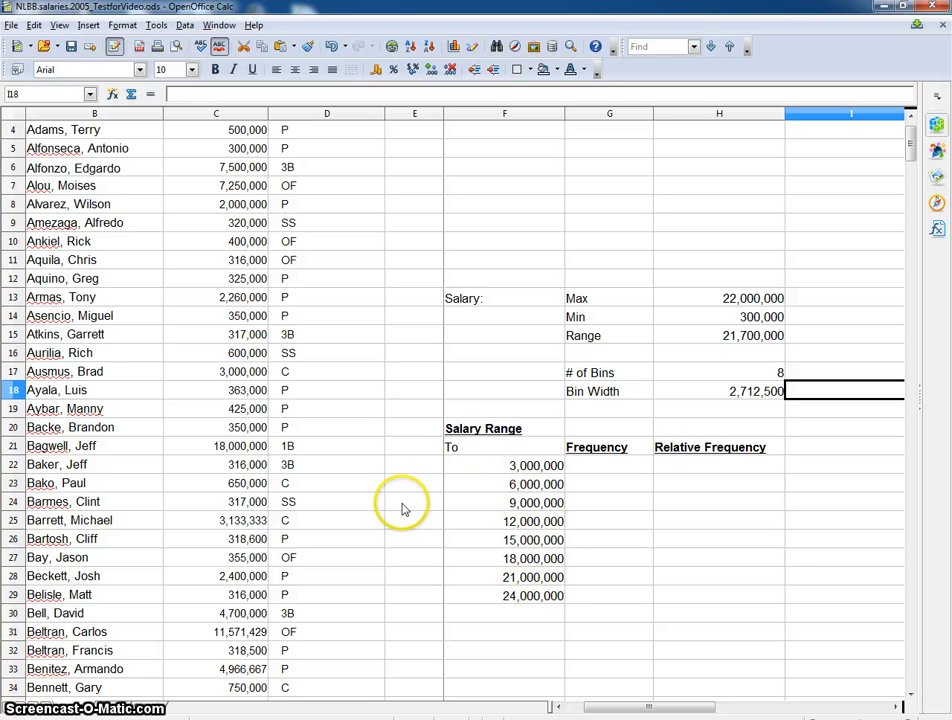
pyautogui.scroll(1, 208, 262)
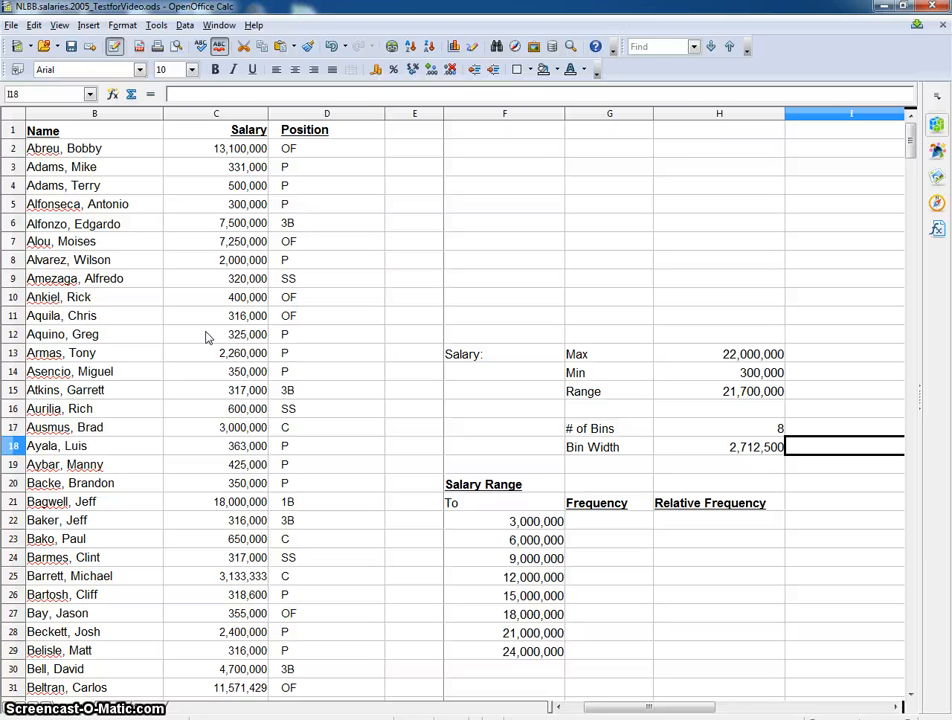
pyautogui.click(599, 521)
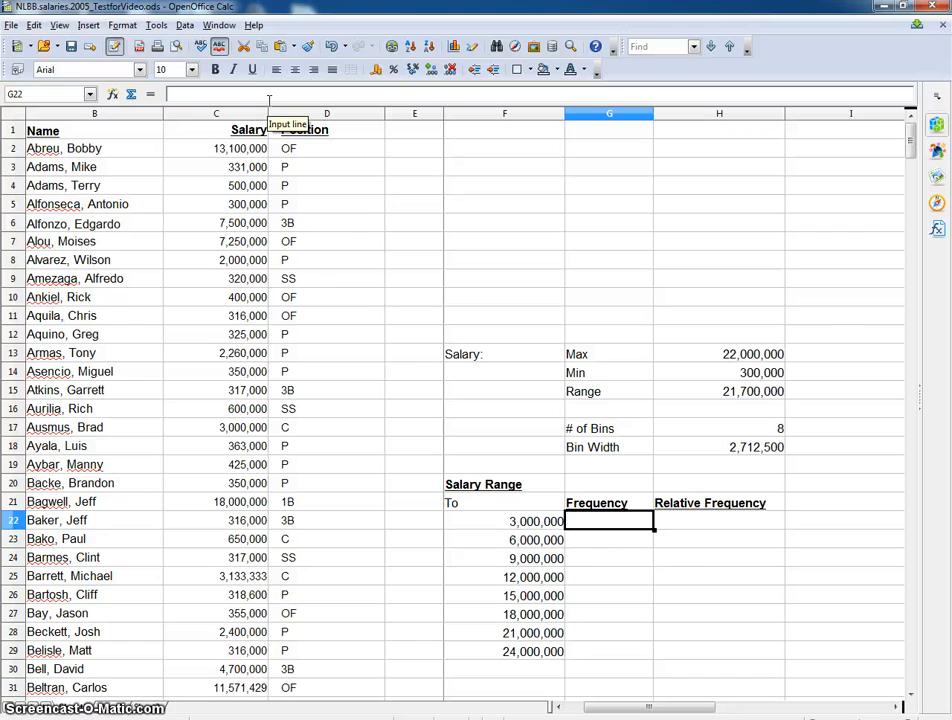
pyautogui.click(627, 573)
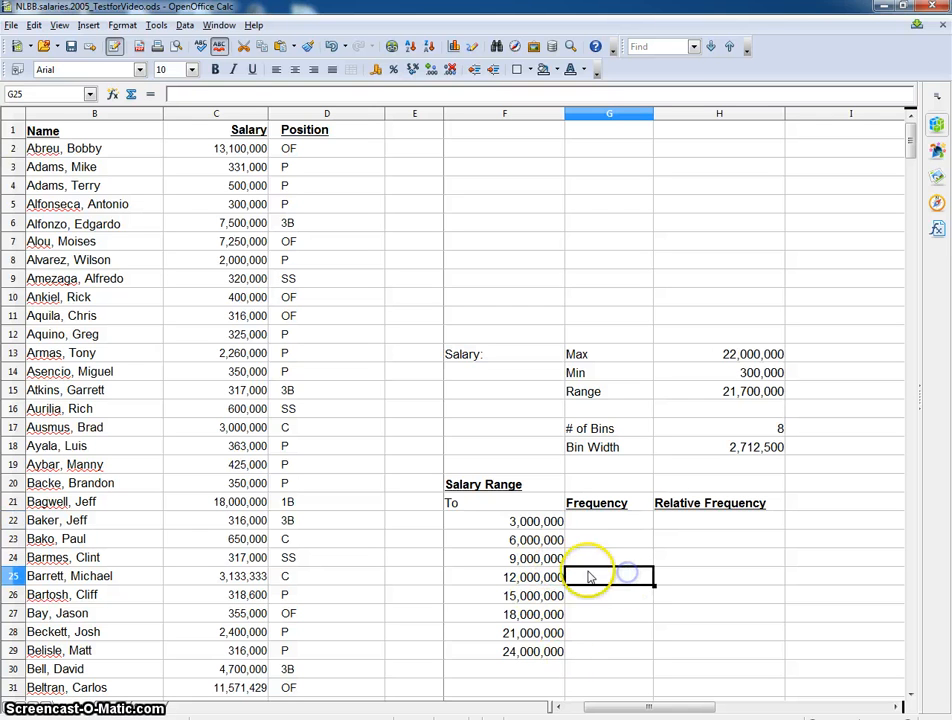
pyautogui.click(600, 521)
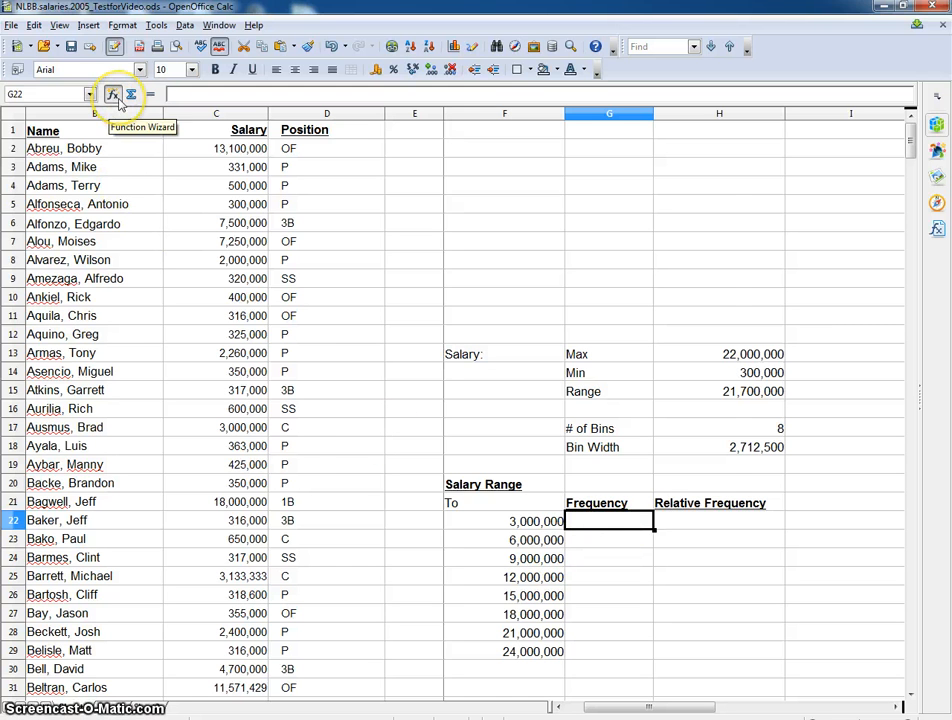
pyautogui.click(115, 96)
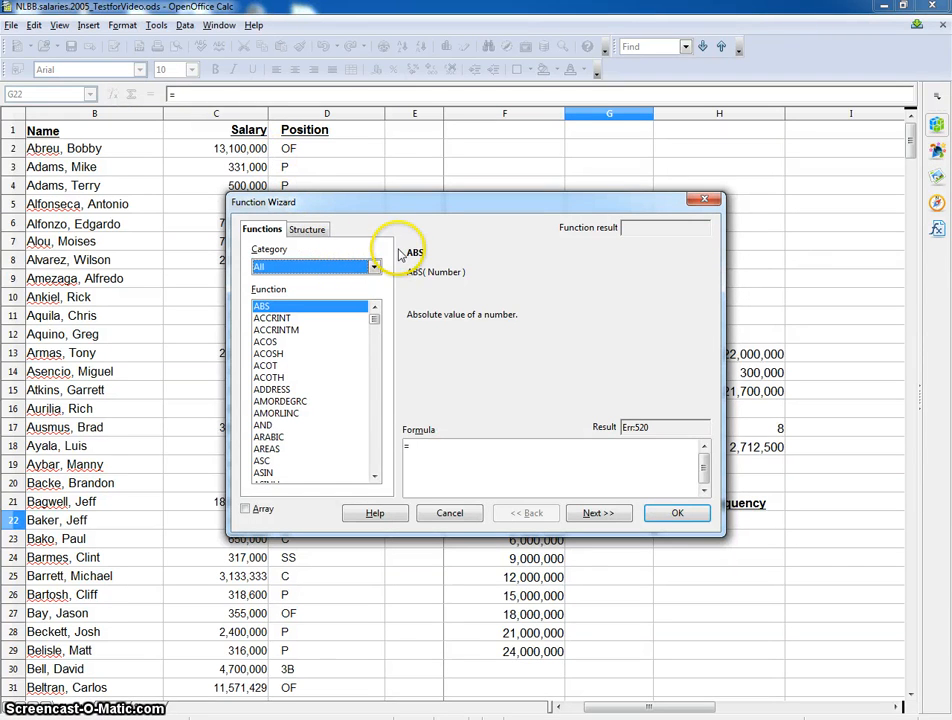
# Step: Find FREQUENCY among all functions and insert it into the formula for G22
pyautogui.click(350, 268)
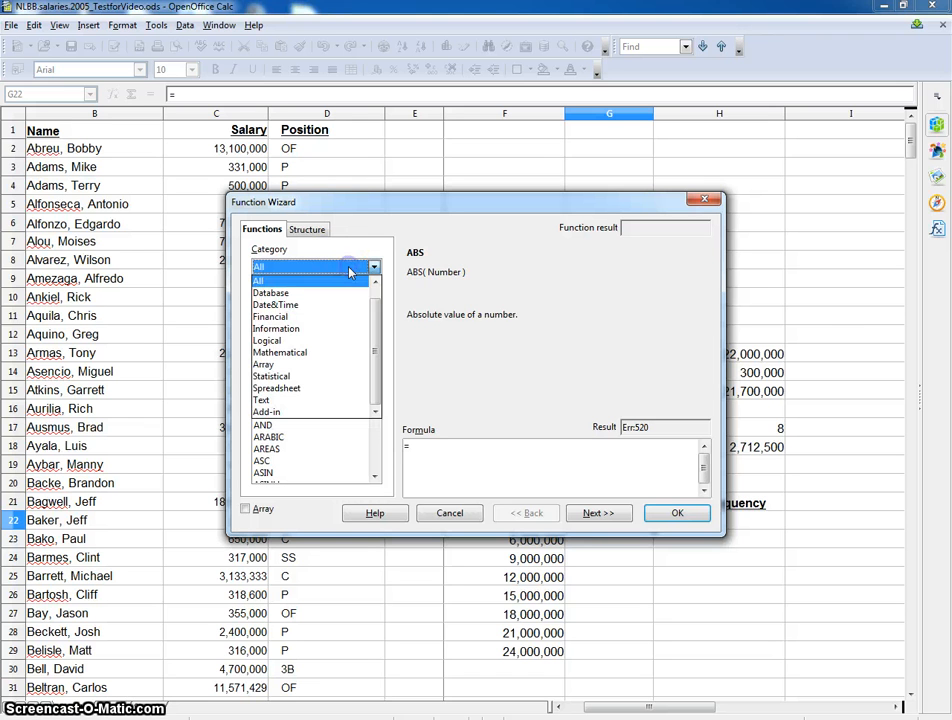
pyautogui.click(412, 252)
pyautogui.click(325, 331)
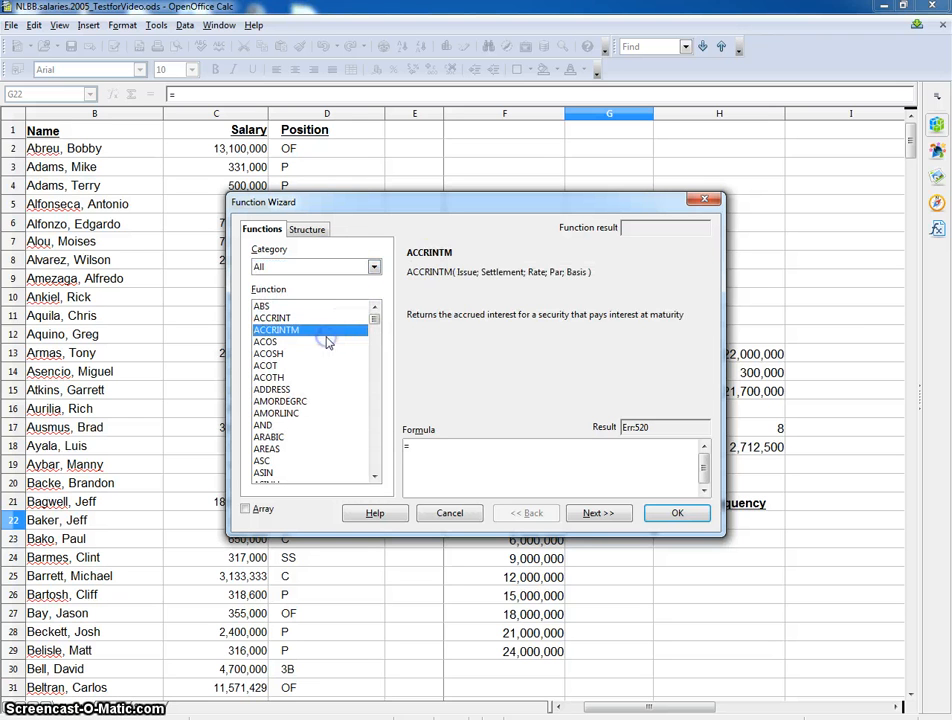
pyautogui.click(324, 326)
pyautogui.click(324, 322)
pyautogui.write('fr')
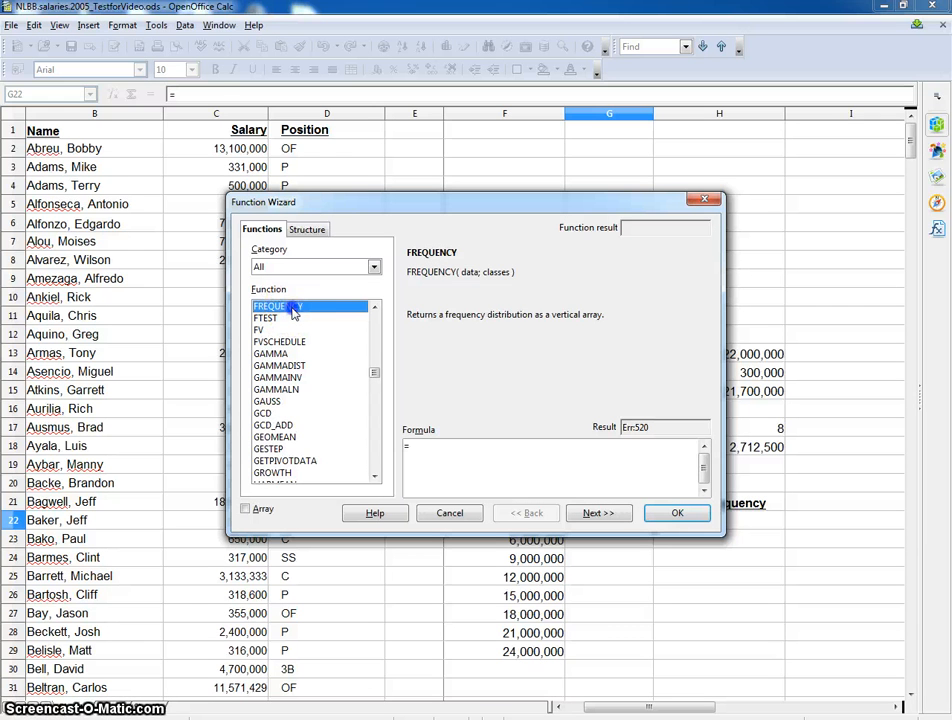
pyautogui.doubleClick(293, 312)
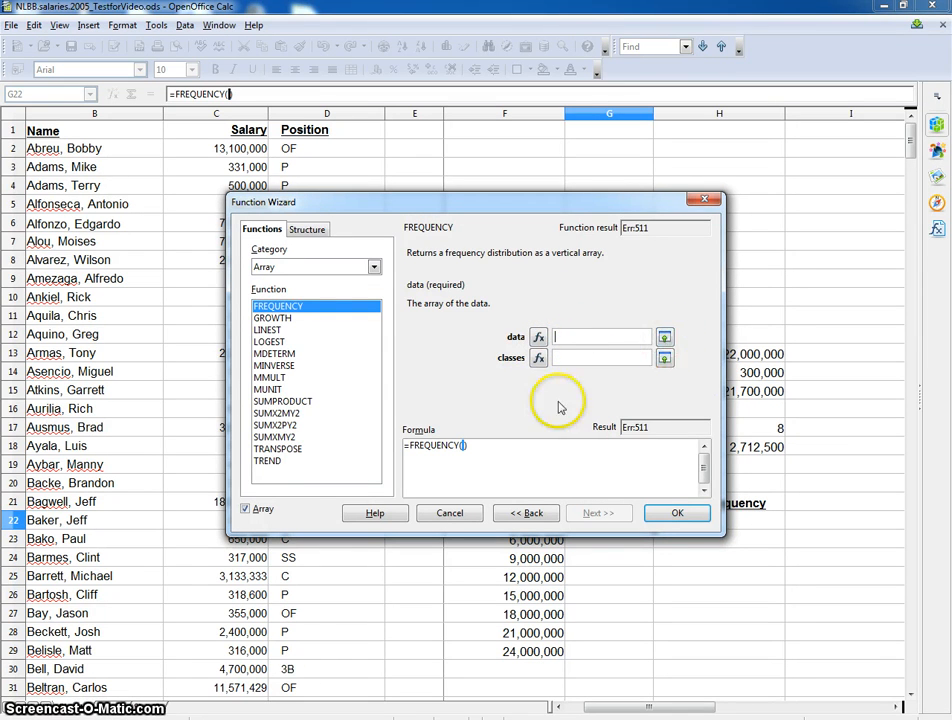
# Step: Set the FREQUENCY data argument to the salaries in C2:C440 and the classes argument to the salary limits in F22:F29
pyautogui.click(665, 338)
pyautogui.moveTo(240, 150); pyautogui.dragTo(210, 206)
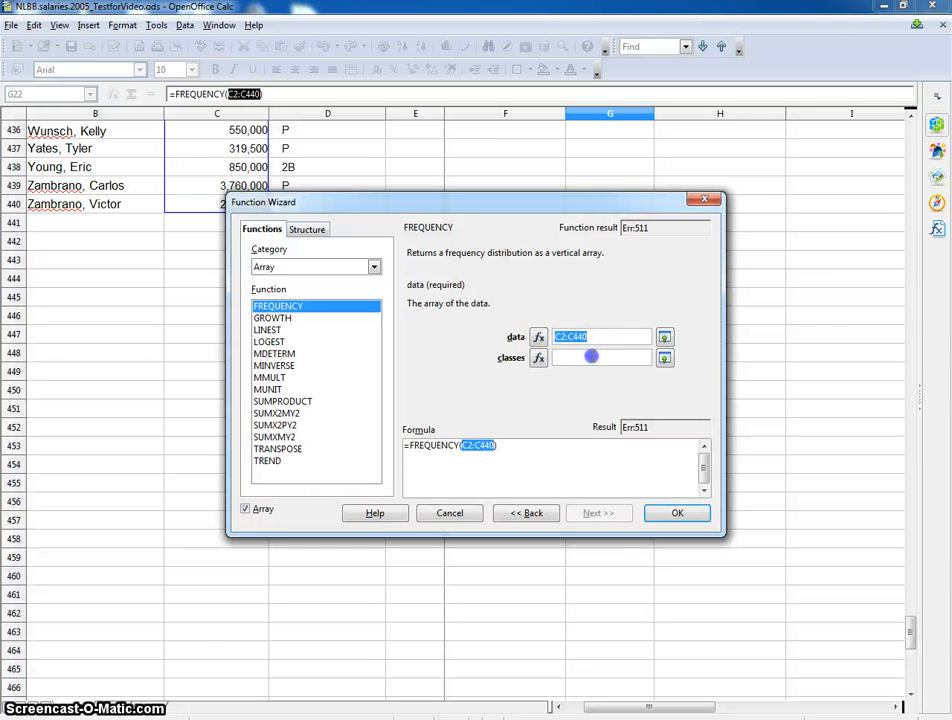
pyautogui.click(593, 356)
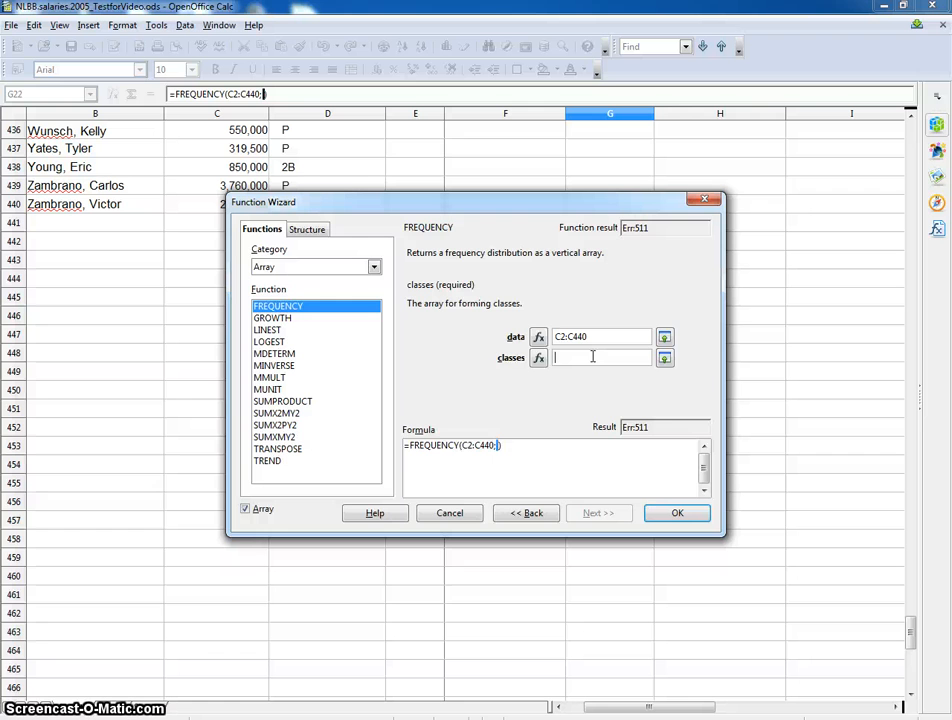
pyautogui.click(664, 358)
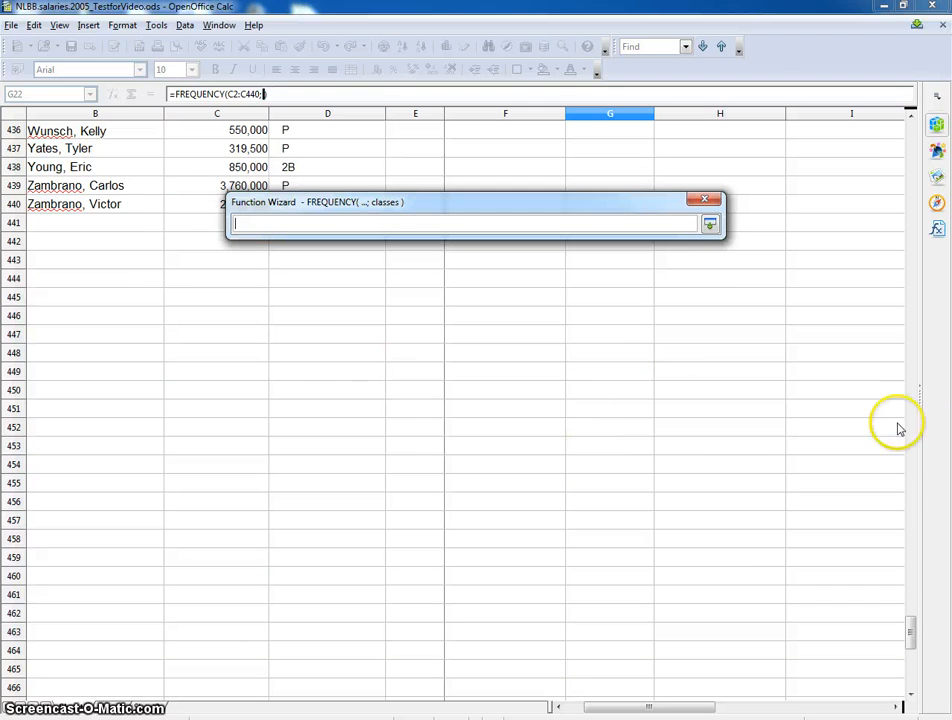
pyautogui.moveTo(913, 631); pyautogui.dragTo(888, 153)
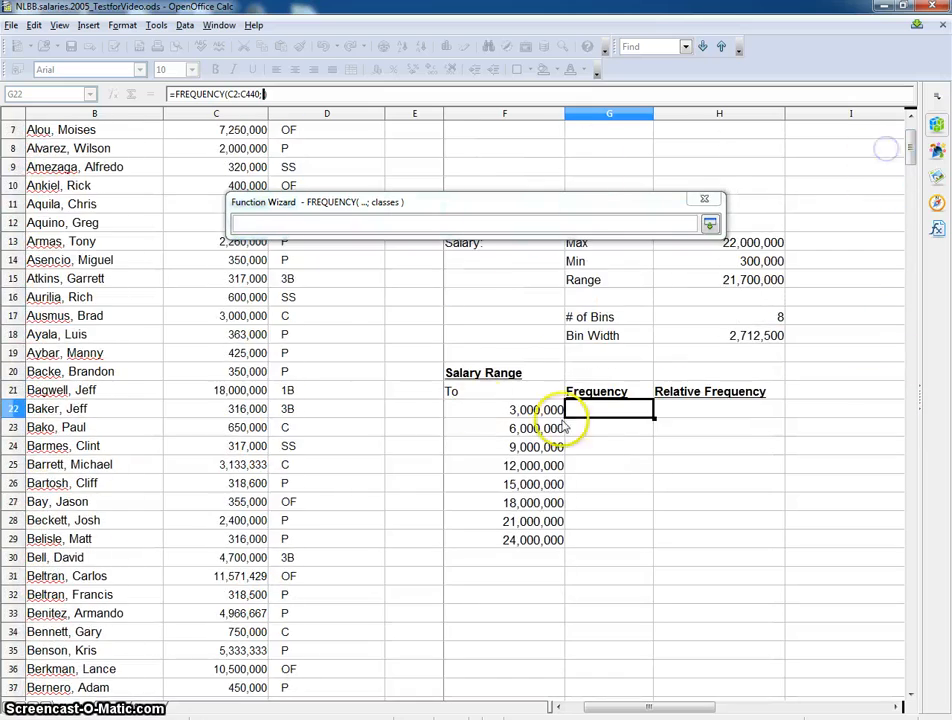
pyautogui.click(529, 413)
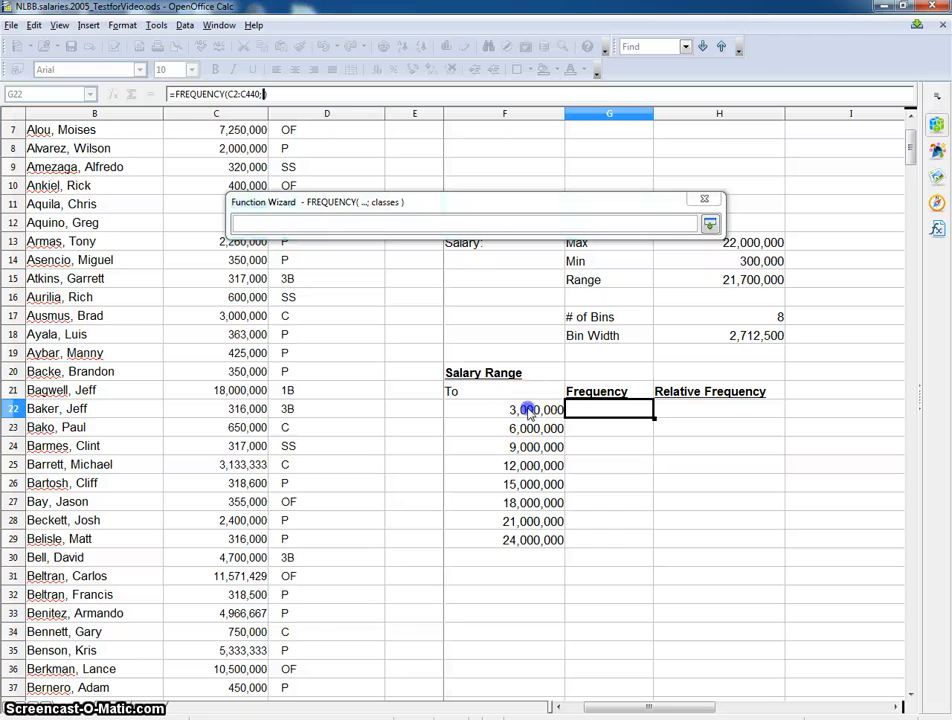
pyautogui.moveTo(527, 416); pyautogui.dragTo(527, 545)
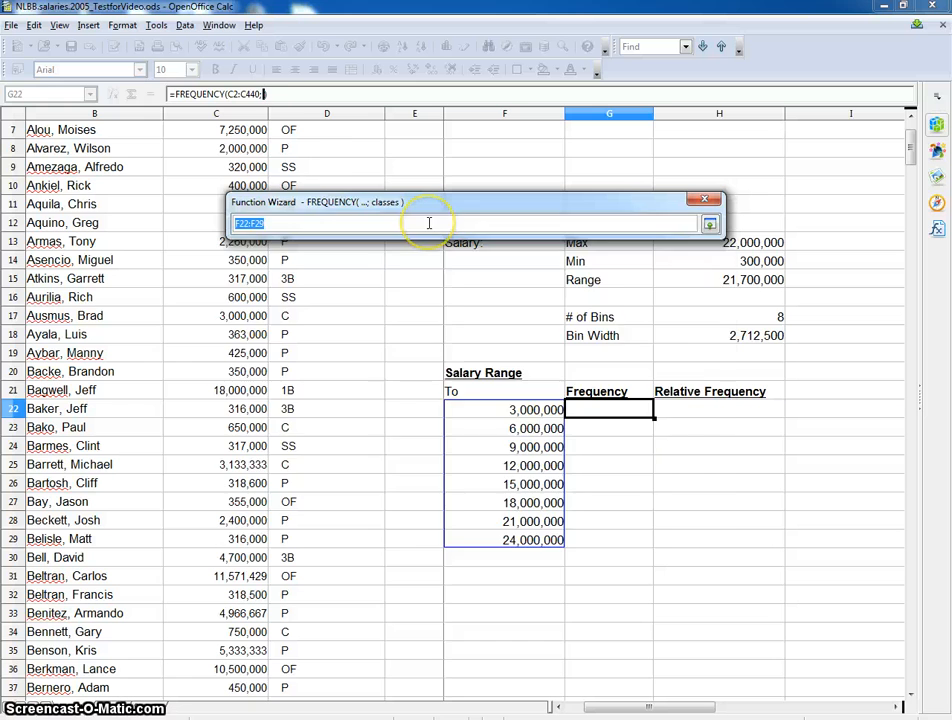
pyautogui.press('Return')
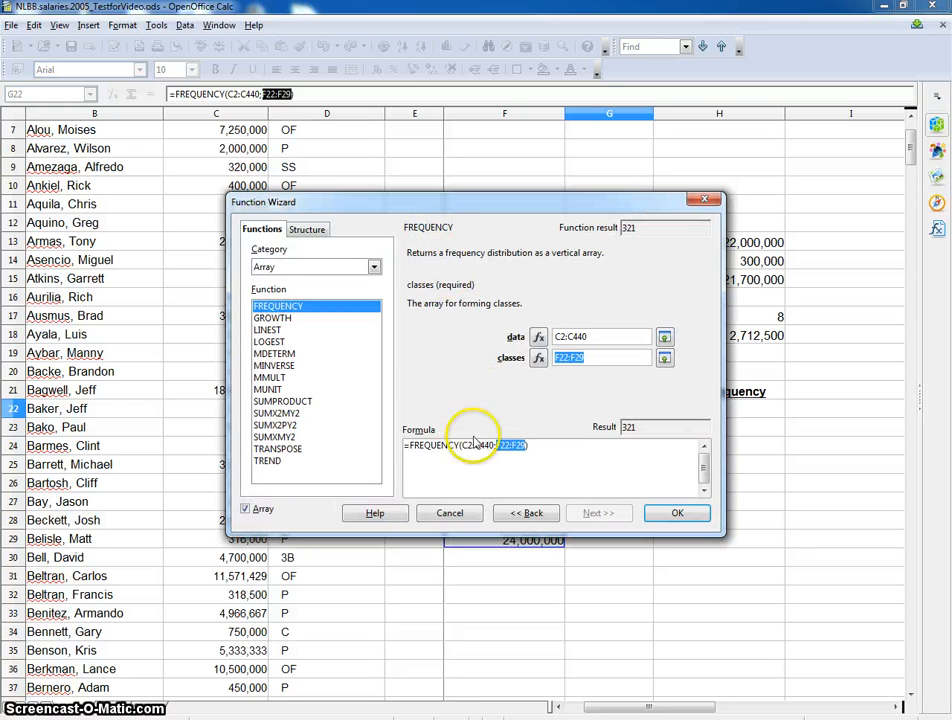
# Step: Check the two ranges in the FREQUENCY formula and enter it as an array formula starting in G22
pyautogui.click(546, 443)
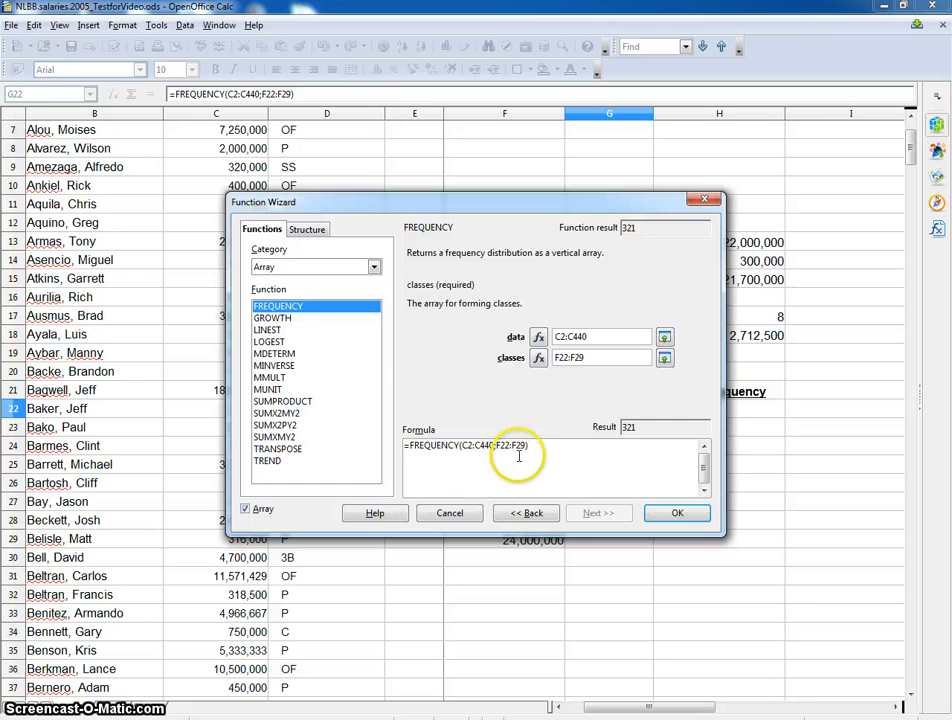
pyautogui.moveTo(463, 445); pyautogui.dragTo(509, 446)
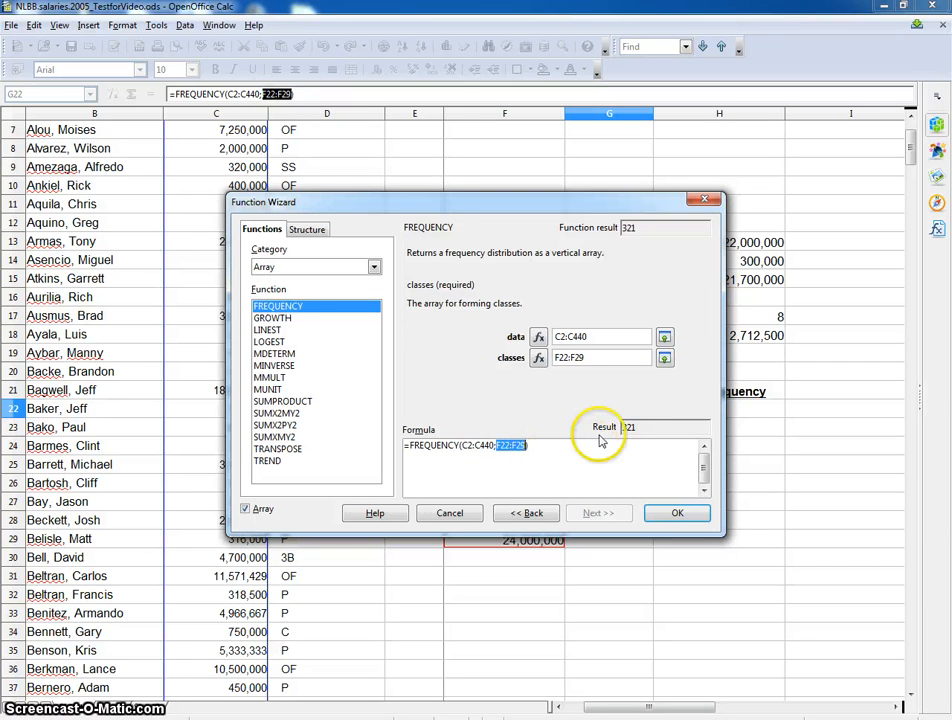
pyautogui.click(676, 513)
pyautogui.click(600, 594)
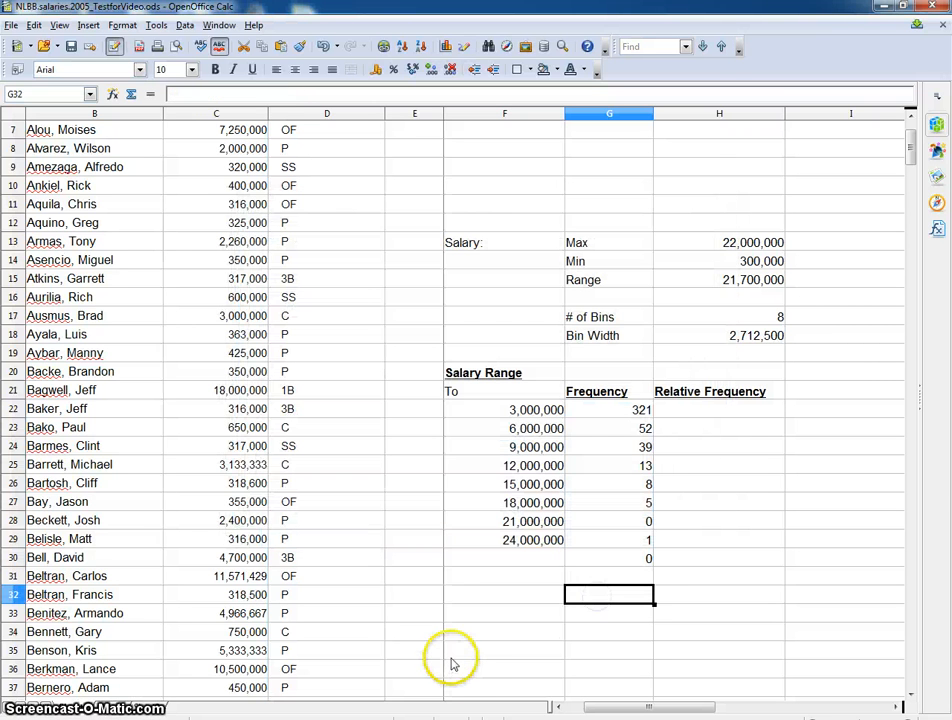
# Step: Examine the array formula and counts in the Frequency column against the salary limits, bin settings and Relative Frequency heading
pyautogui.click(598, 409)
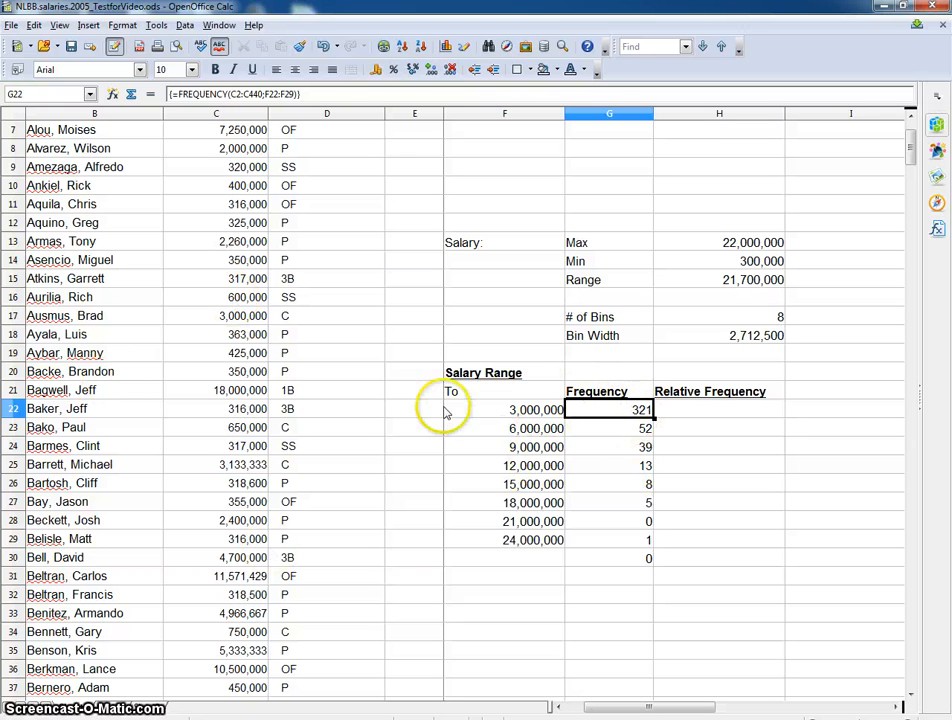
pyautogui.click(643, 430)
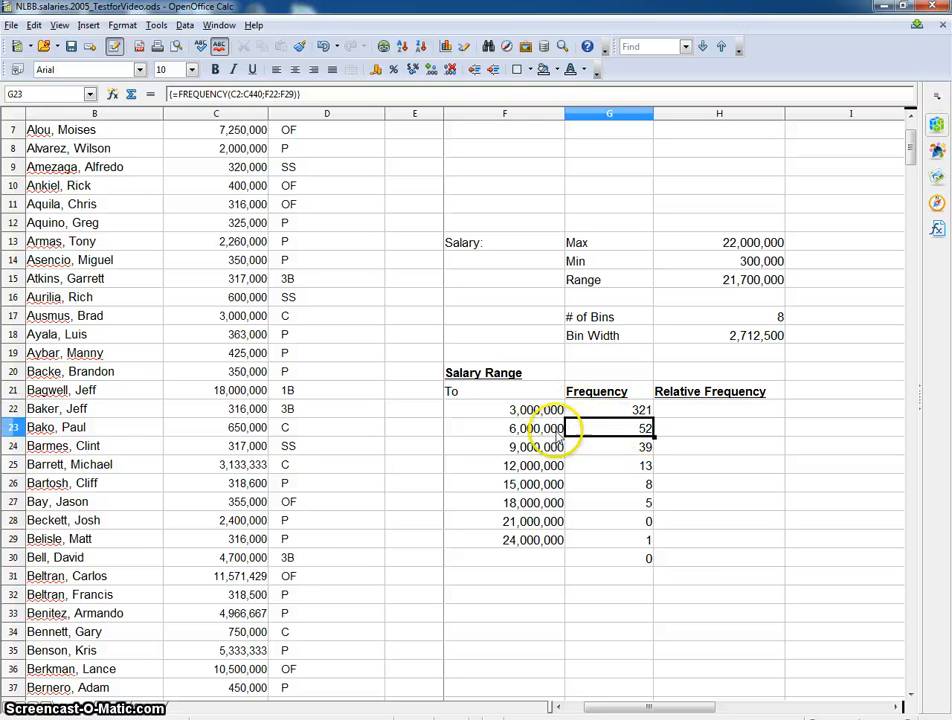
pyautogui.click(640, 451)
pyautogui.click(625, 466)
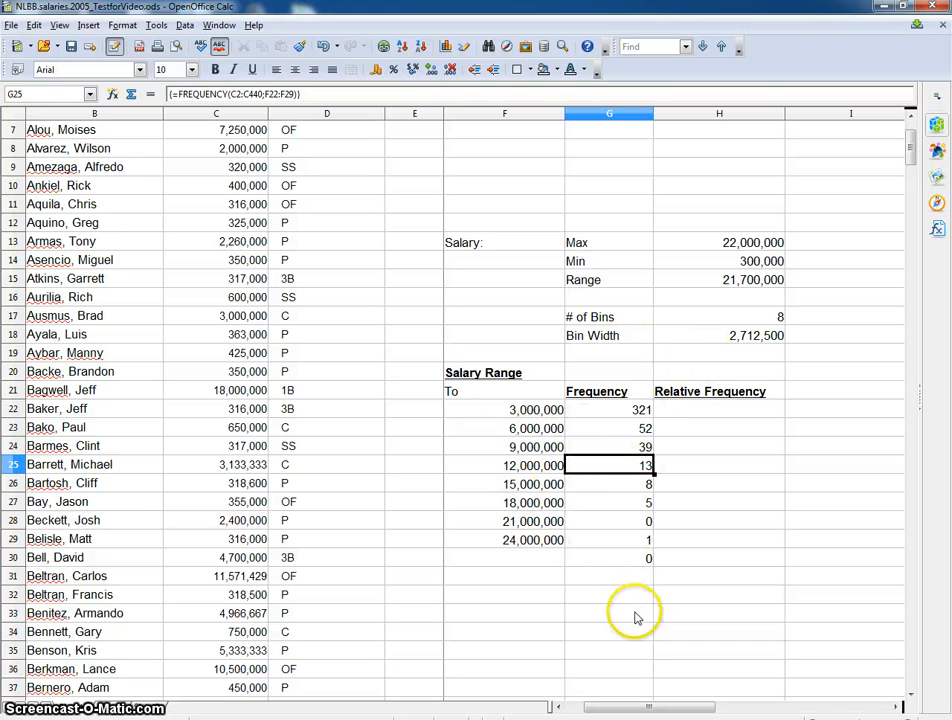
pyautogui.click(610, 577)
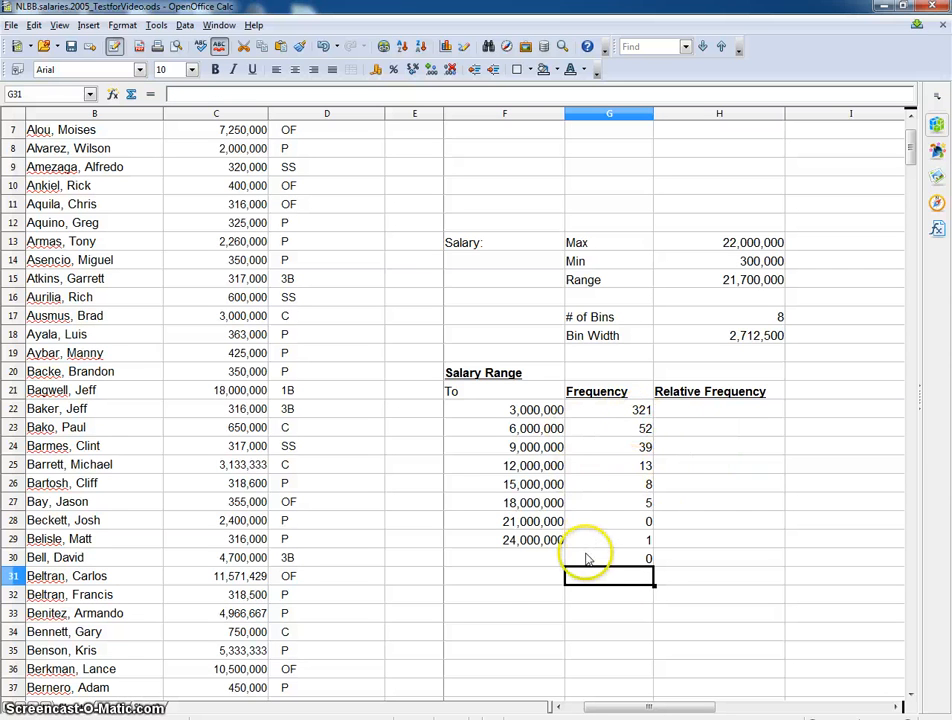
pyautogui.scroll(2, 589, 558)
pyautogui.scroll(-5, 589, 560)
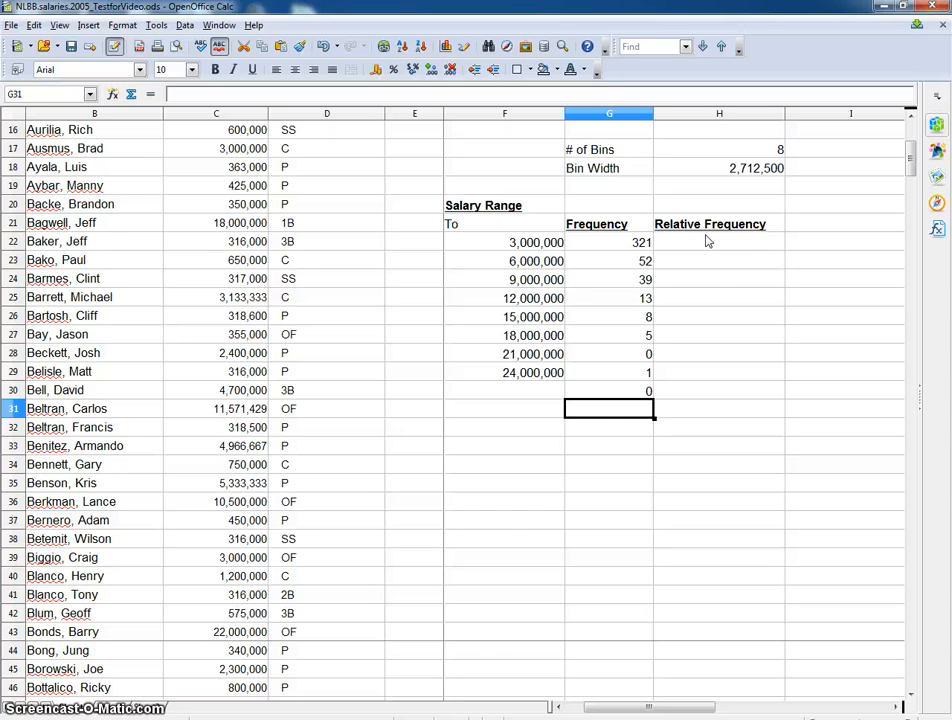
pyautogui.scroll(5, 591, 404)
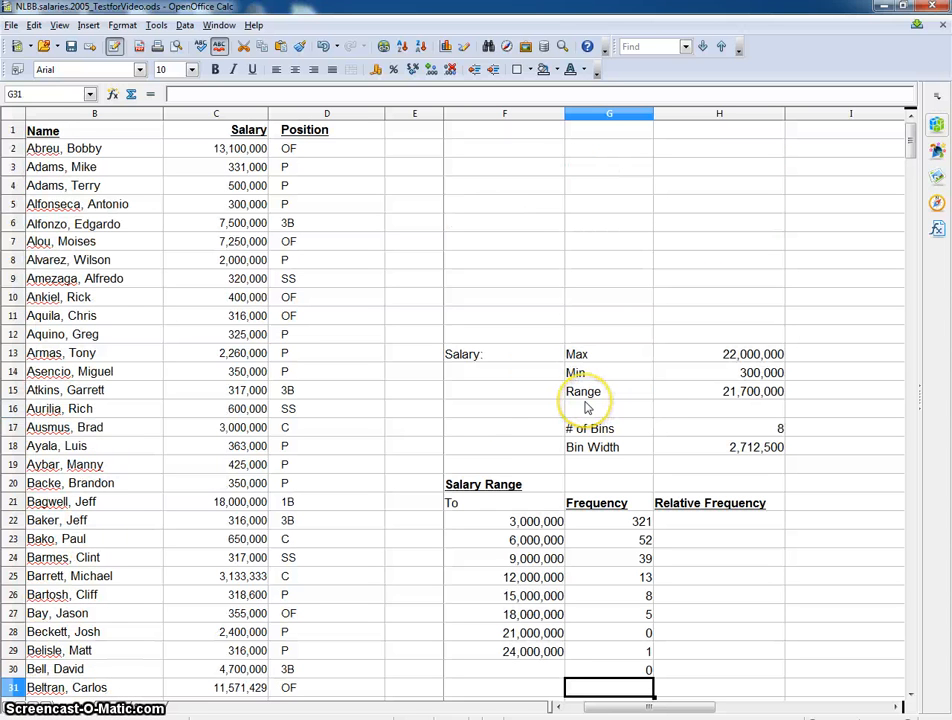
pyautogui.scroll(-5, 344, 544)
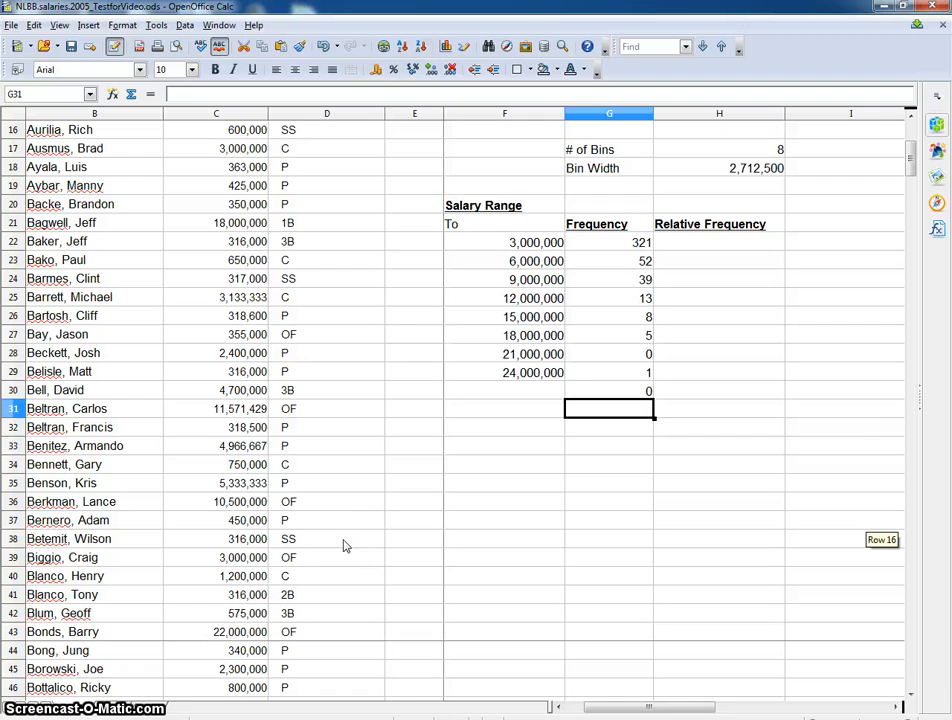